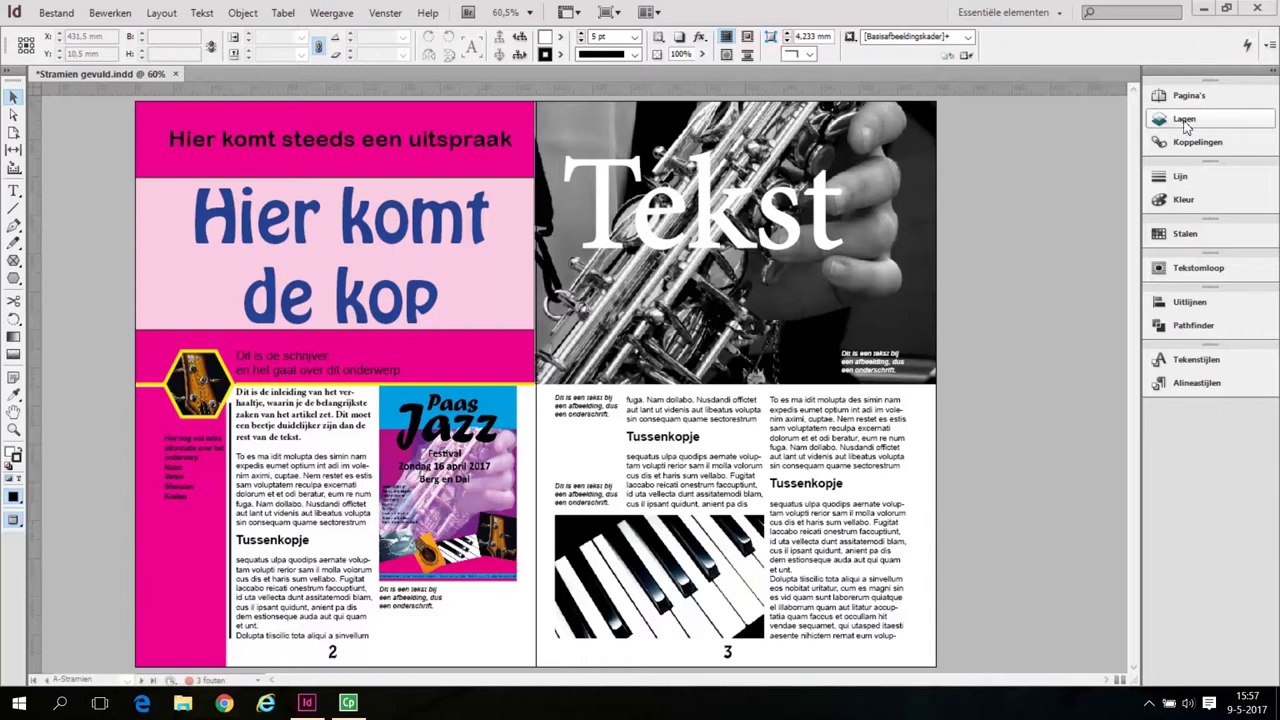
- Show the stramien layer in the layer list and examine the example spread's layout frames
left_click(1184, 119)
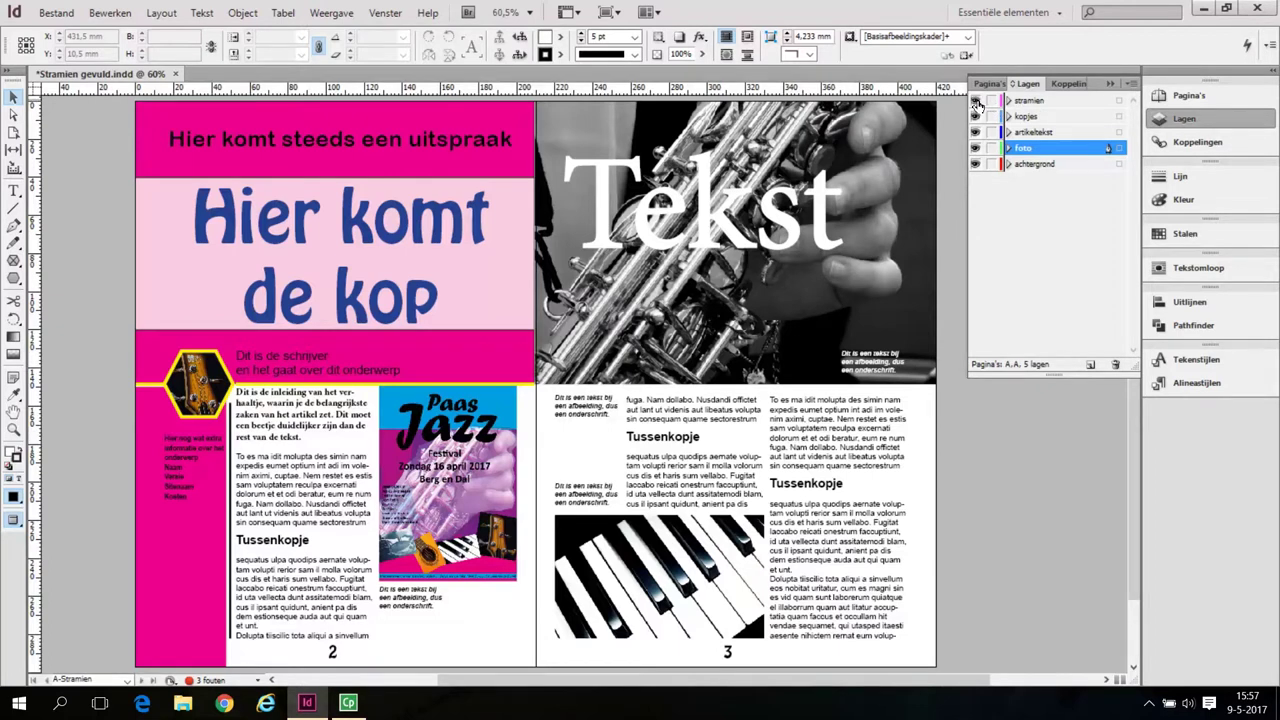
left_click(976, 101)
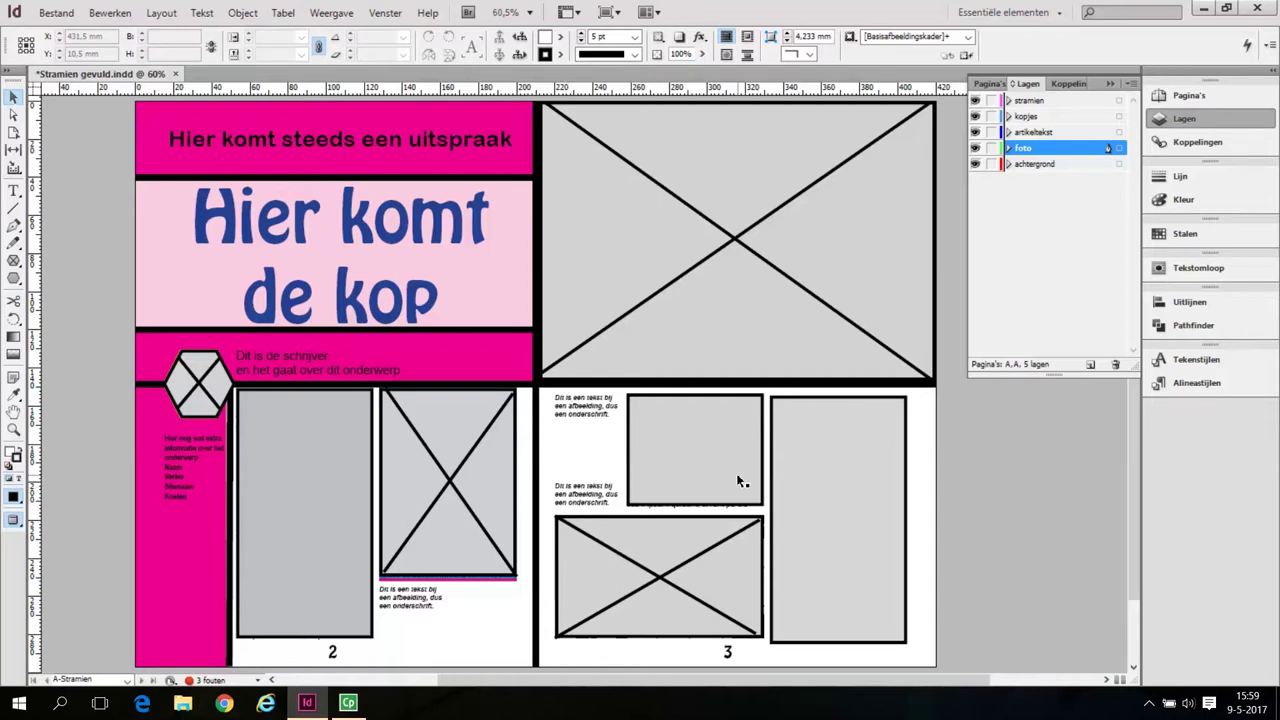
left_click(823, 479)
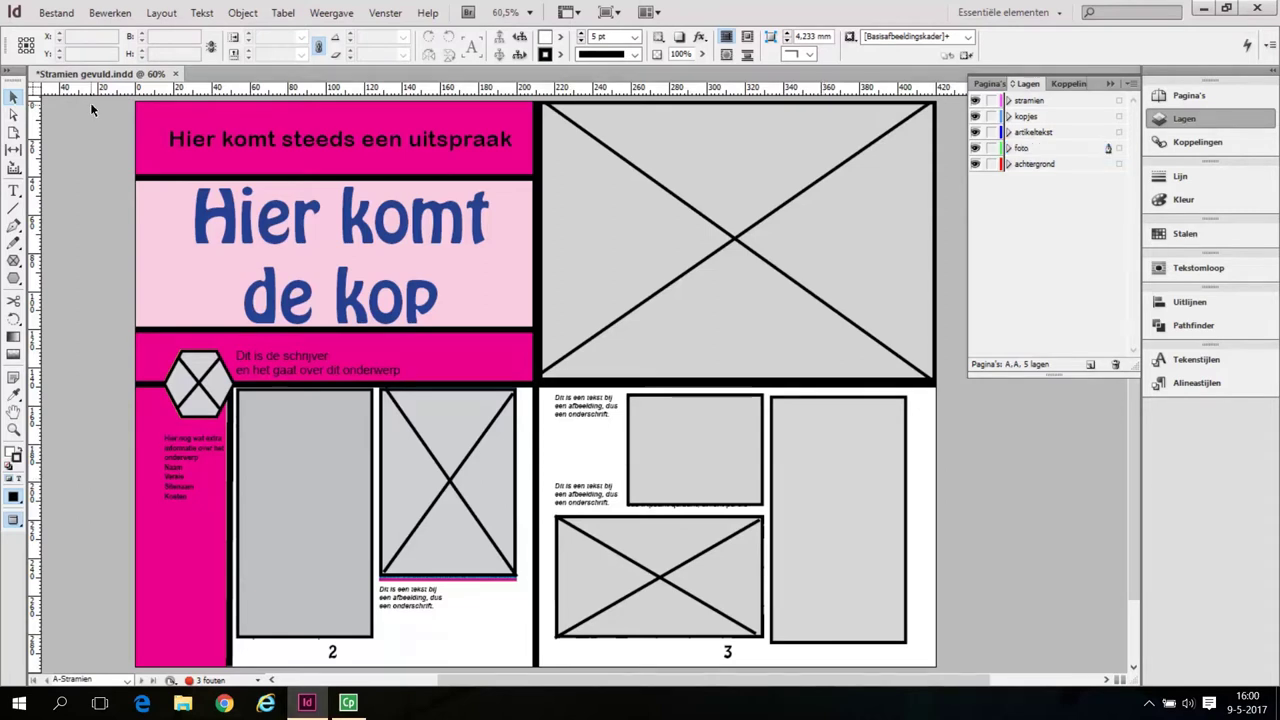
- Start a new A4 document with 10 pages and 5 columns
left_click(55, 13)
mouse_move(80, 33)
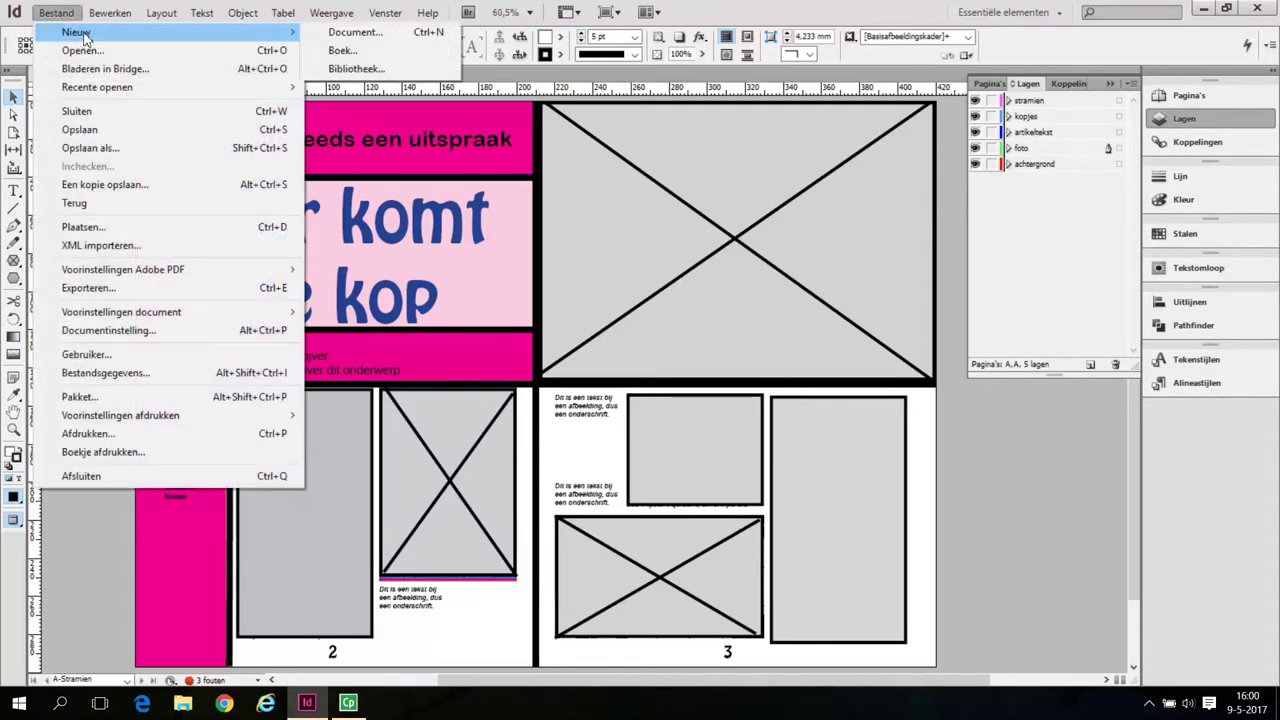
left_click(388, 37)
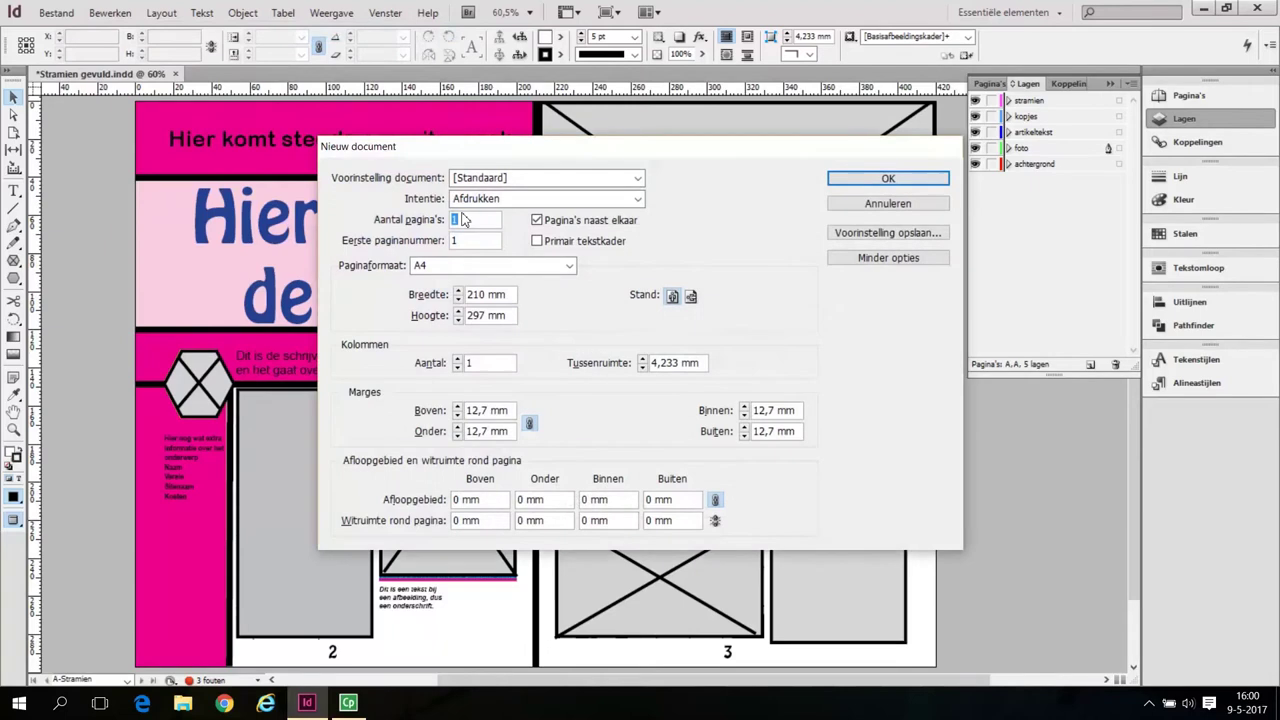
left_click(462, 221)
type("0")
left_click(478, 363)
left_click_drag(478, 363, 468, 368)
type("5")
- Set all four margins of the new document to 15 mm
left_click_drag(490, 416, 465, 416)
type("15")
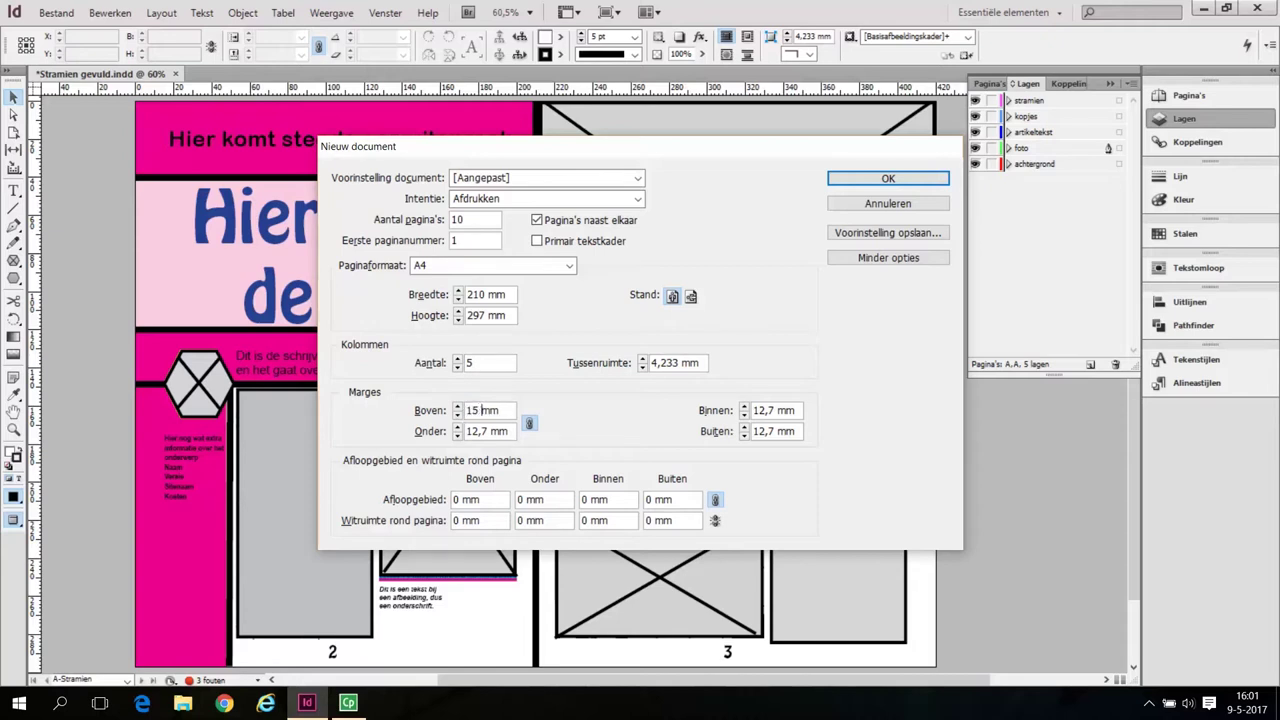
left_click(530, 425)
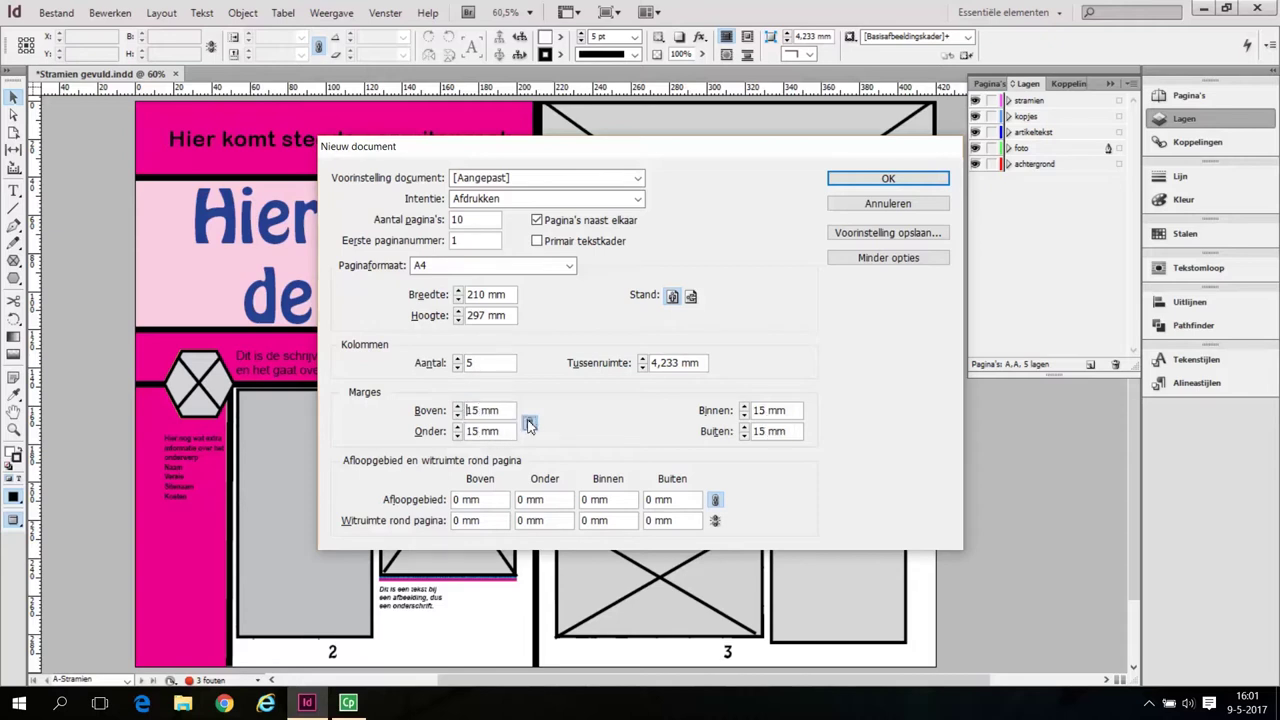
- Set the bleed to 3 mm on all sides and create the document
double_click(456, 500)
type("3")
left_click(715, 500)
left_click(889, 181)
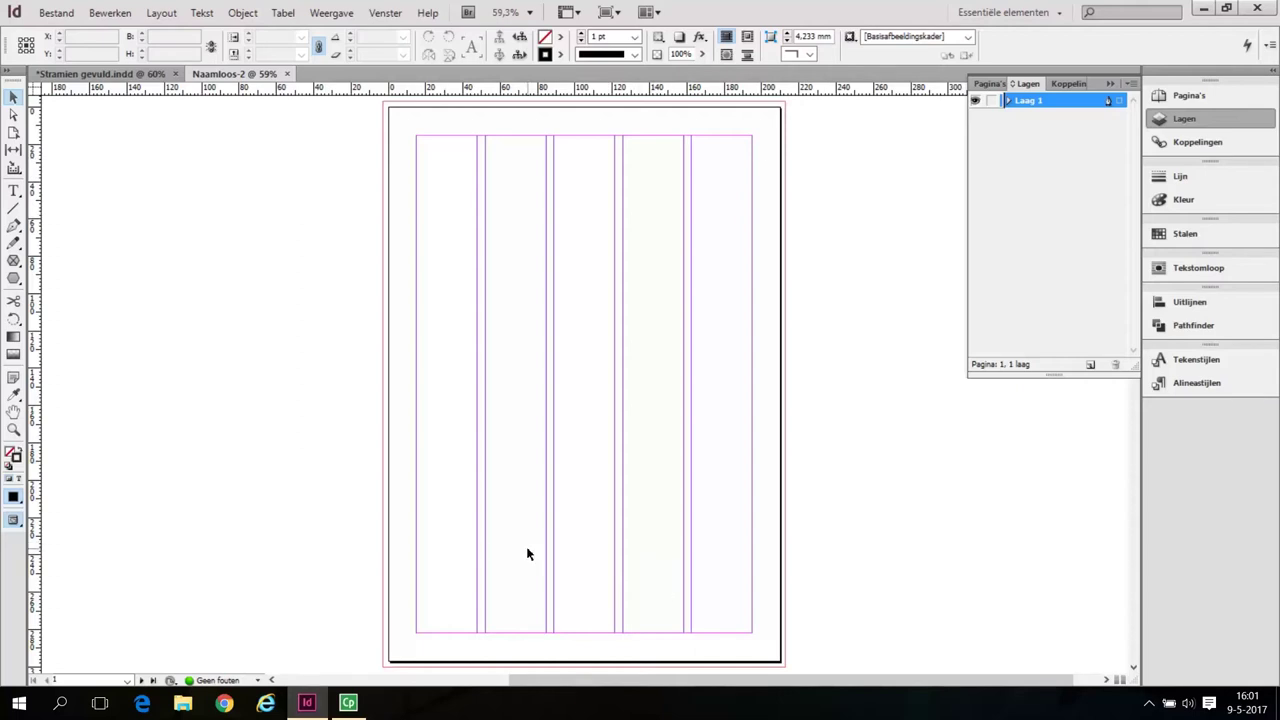
- Open the A-Stramien master spread from the page overview and bring both of its pages into view
left_click(1186, 98)
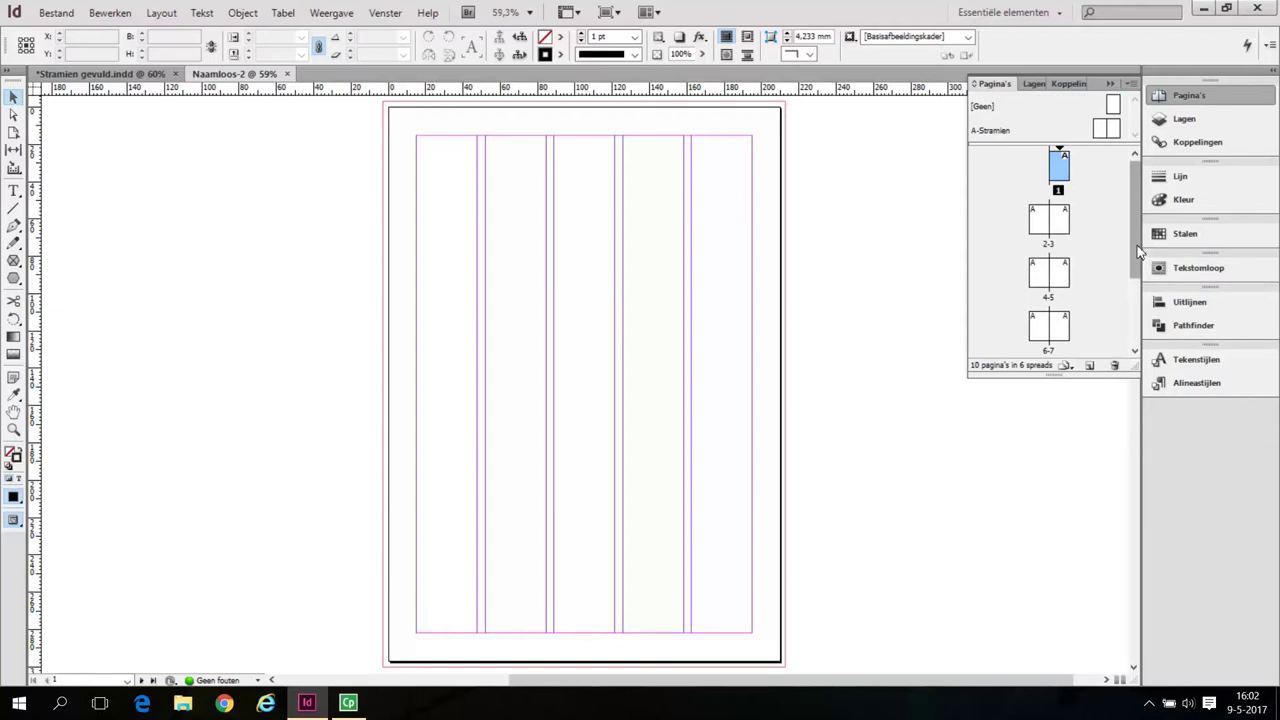
mouse_move(1137, 251)
left_mouse_down()
mouse_move(1127, 331)
mouse_move(1126, 240)
left_mouse_up()
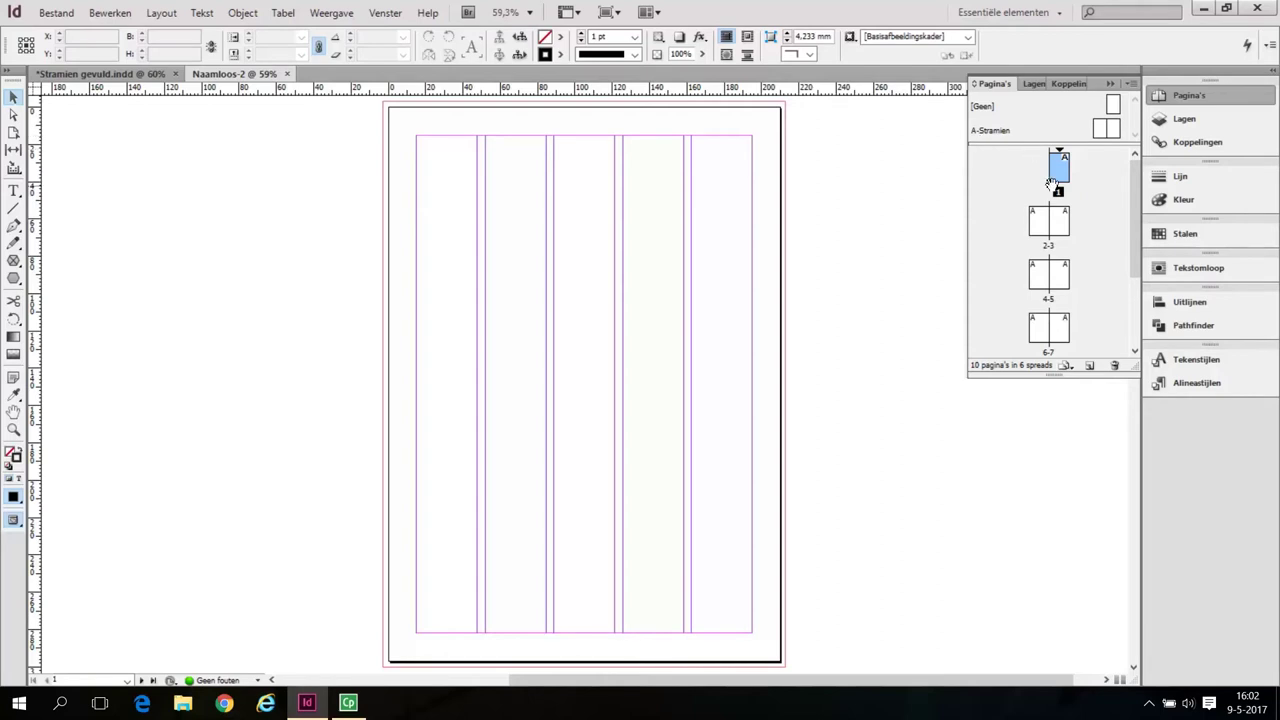
left_click(1101, 130)
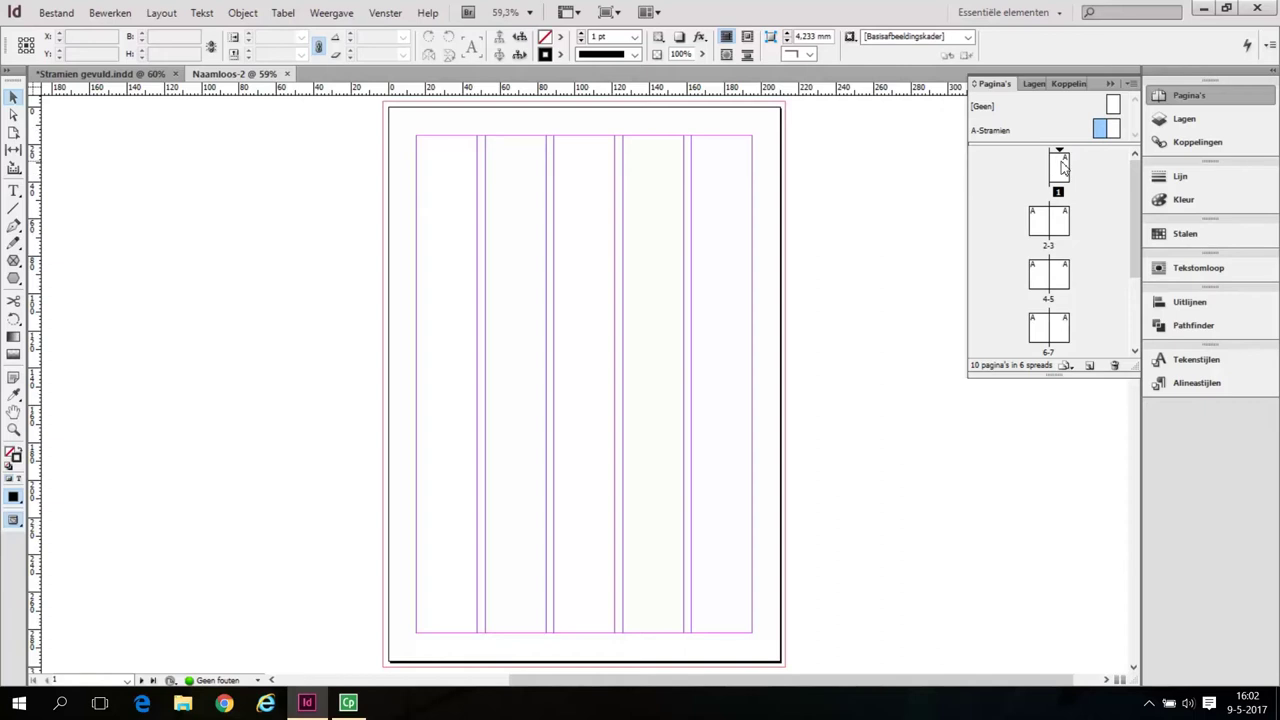
left_click(1103, 131)
double_click(1107, 133)
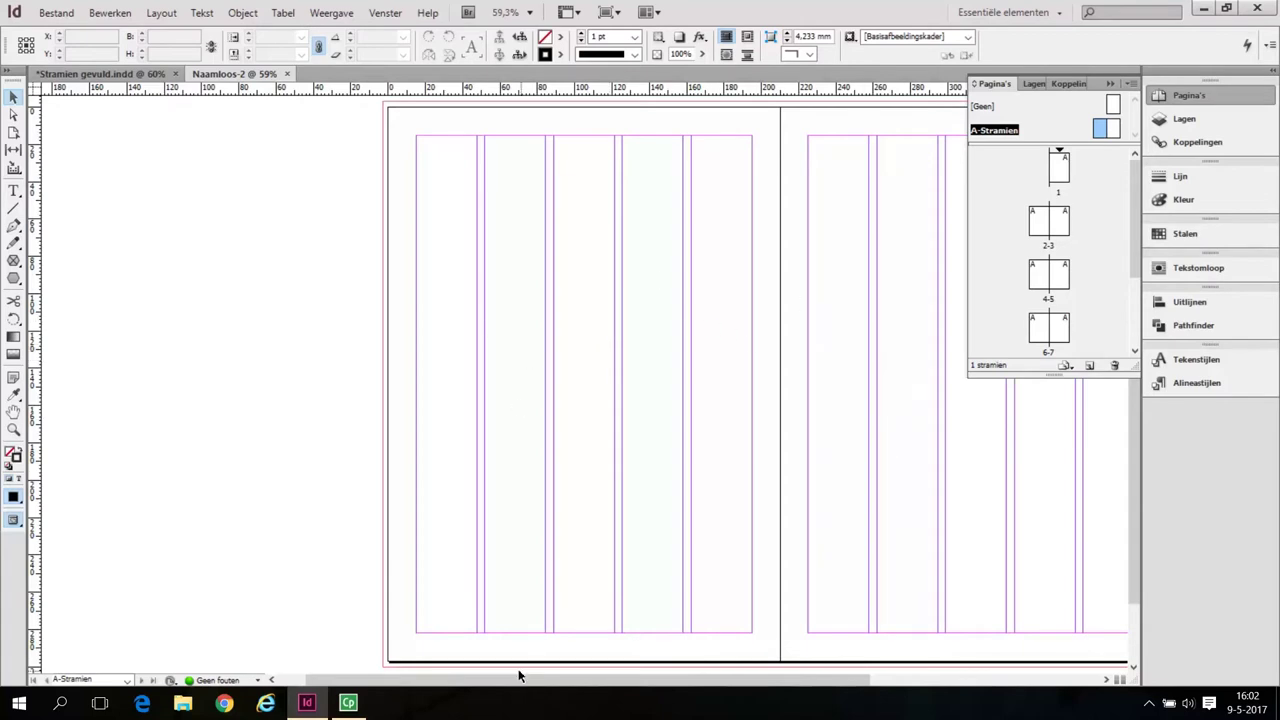
left_click_drag(517, 688, 646, 688)
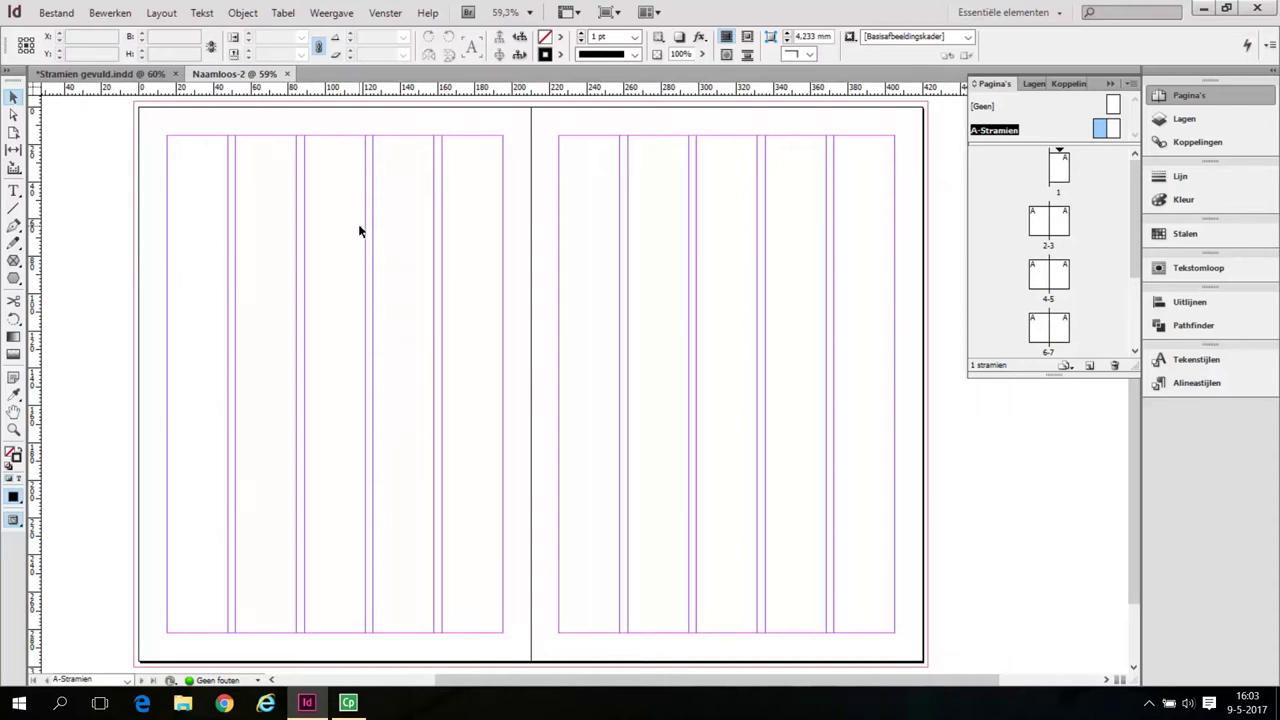
- Draw a rectangle about 213 × 49 mm across the top of the left master page, including bleed, and fill it with C=100 M=0 Y=0 K=0
left_click(13, 279)
left_click(57, 278)
left_click_drag(138, 104, 537, 199)
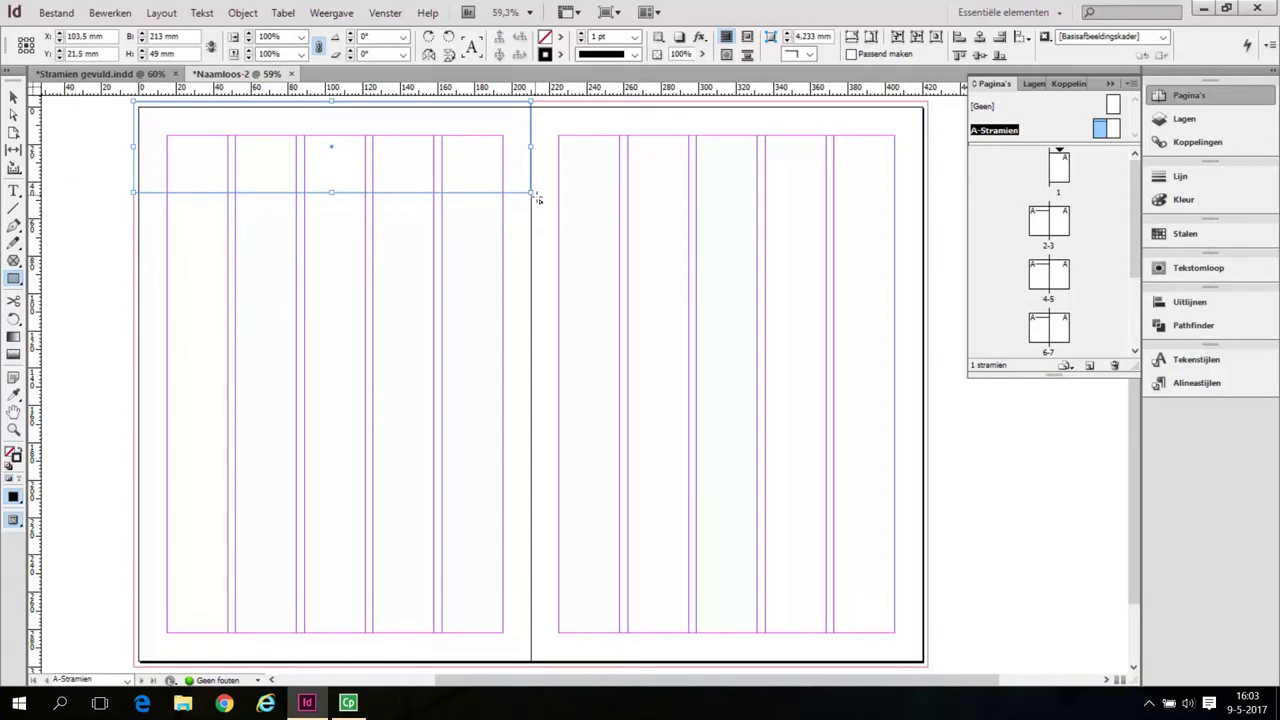
left_click(560, 37)
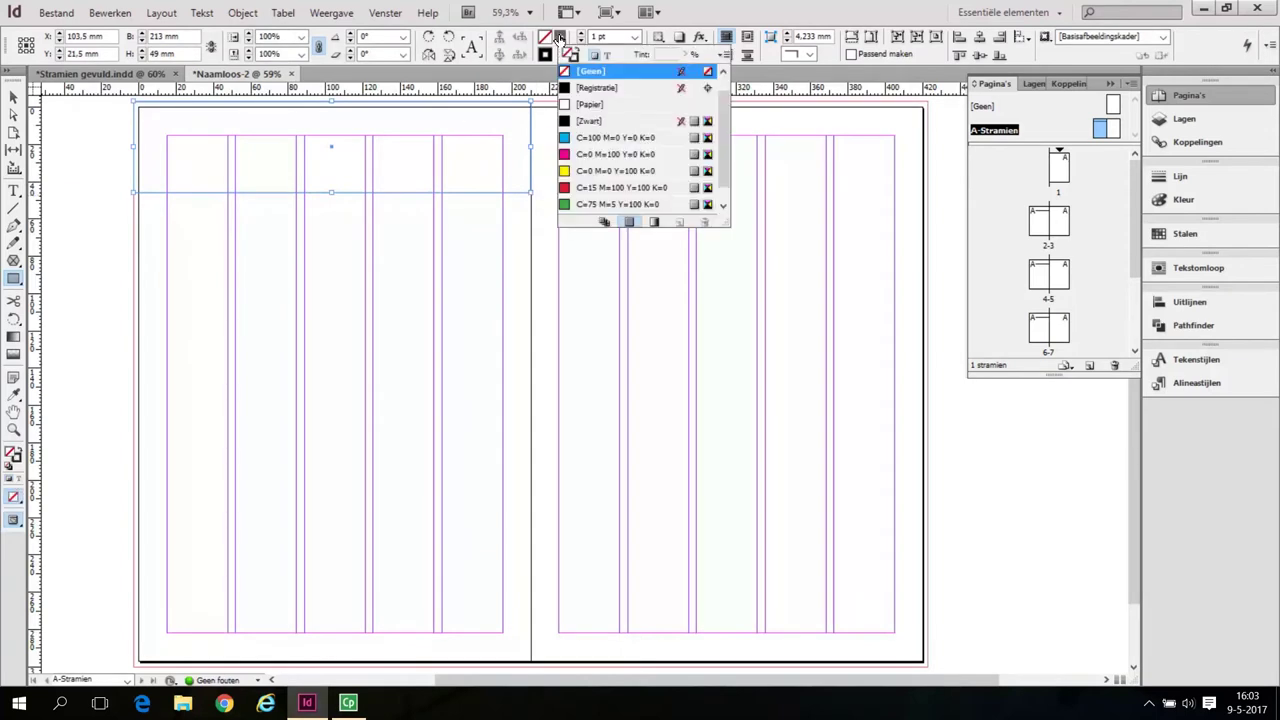
left_click(566, 138)
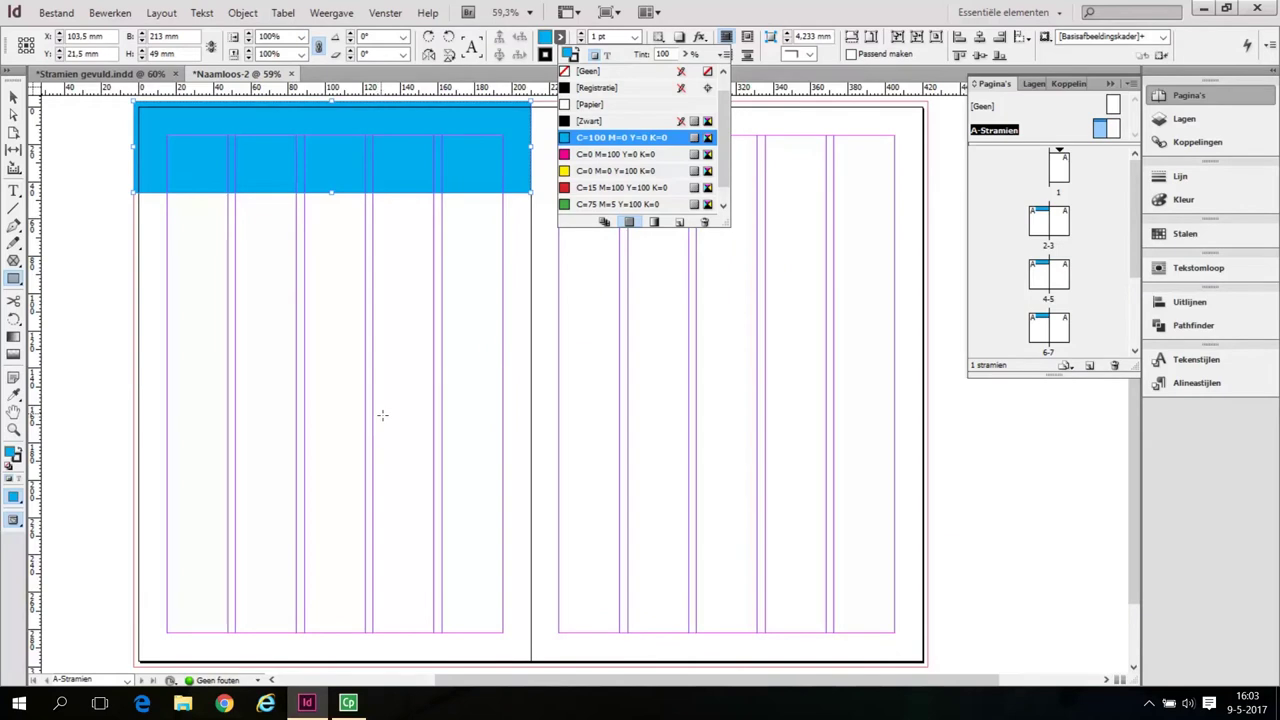
- Check the page thumbnails for the master rectangle, and undo its fill and drawing
left_click(710, 355)
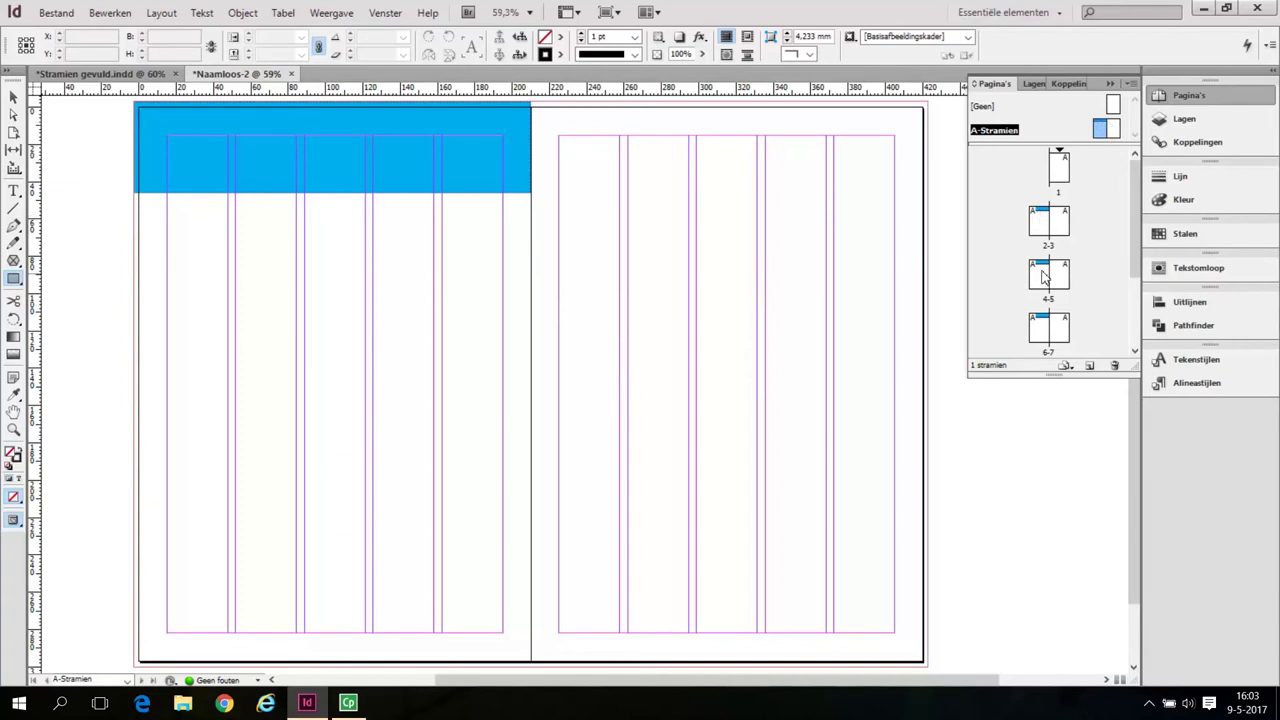
scroll(1068, 283, "down", 2)
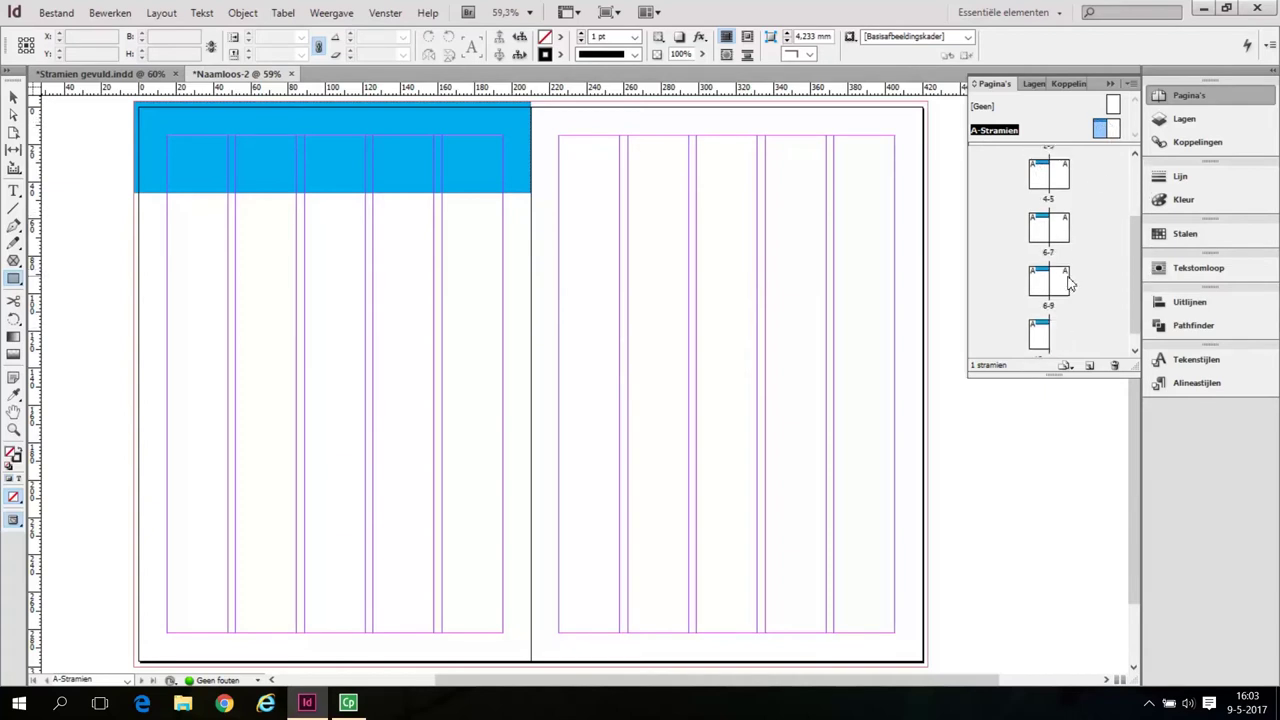
scroll(1068, 283, "up", 2)
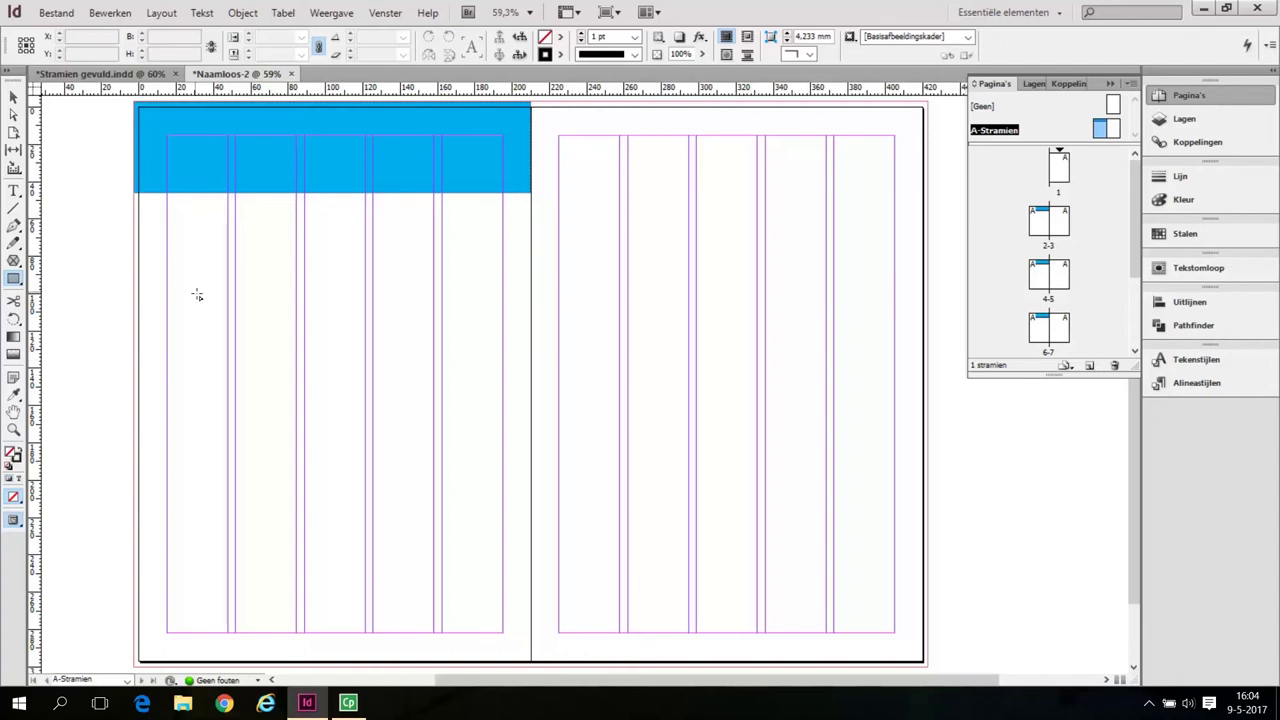
key("ctrl+z")
key("ctrl+z")
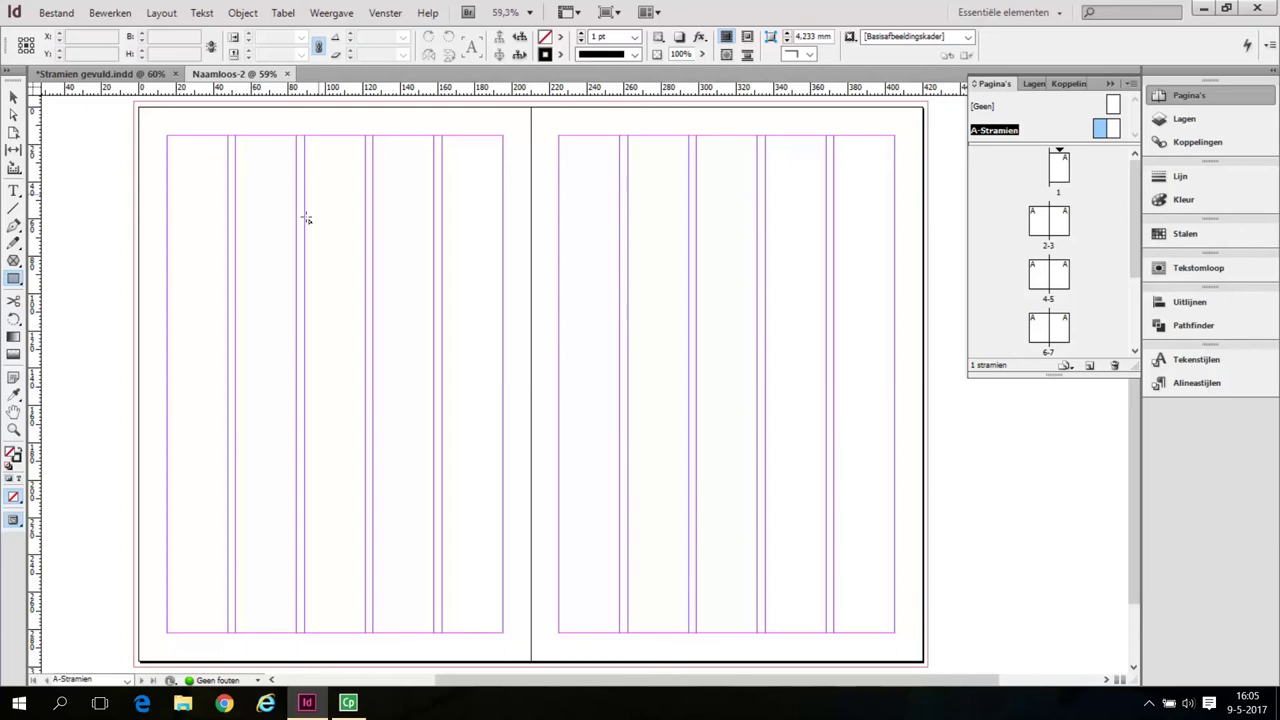
- Rename the document's only layer as achtergrond
left_click(1181, 121)
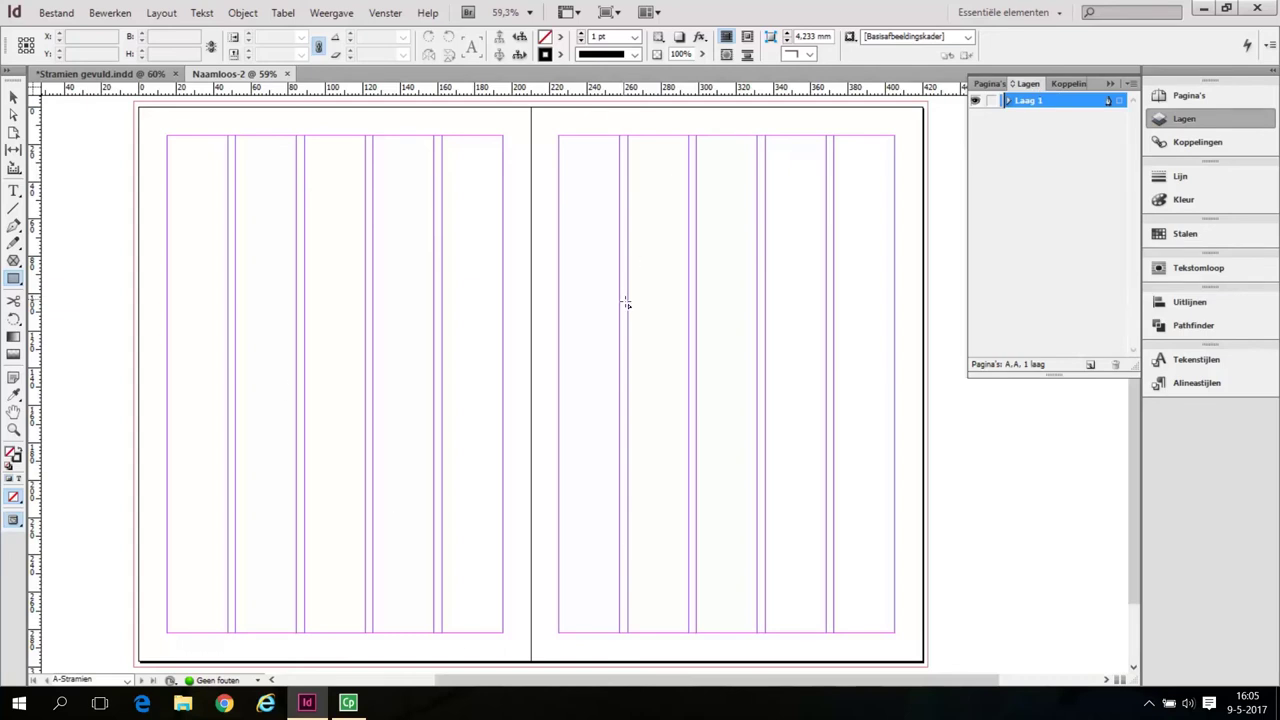
double_click(1025, 102)
type("achtergrond")
- Add a layer above achtergrond and name it fotos
left_click(1091, 365)
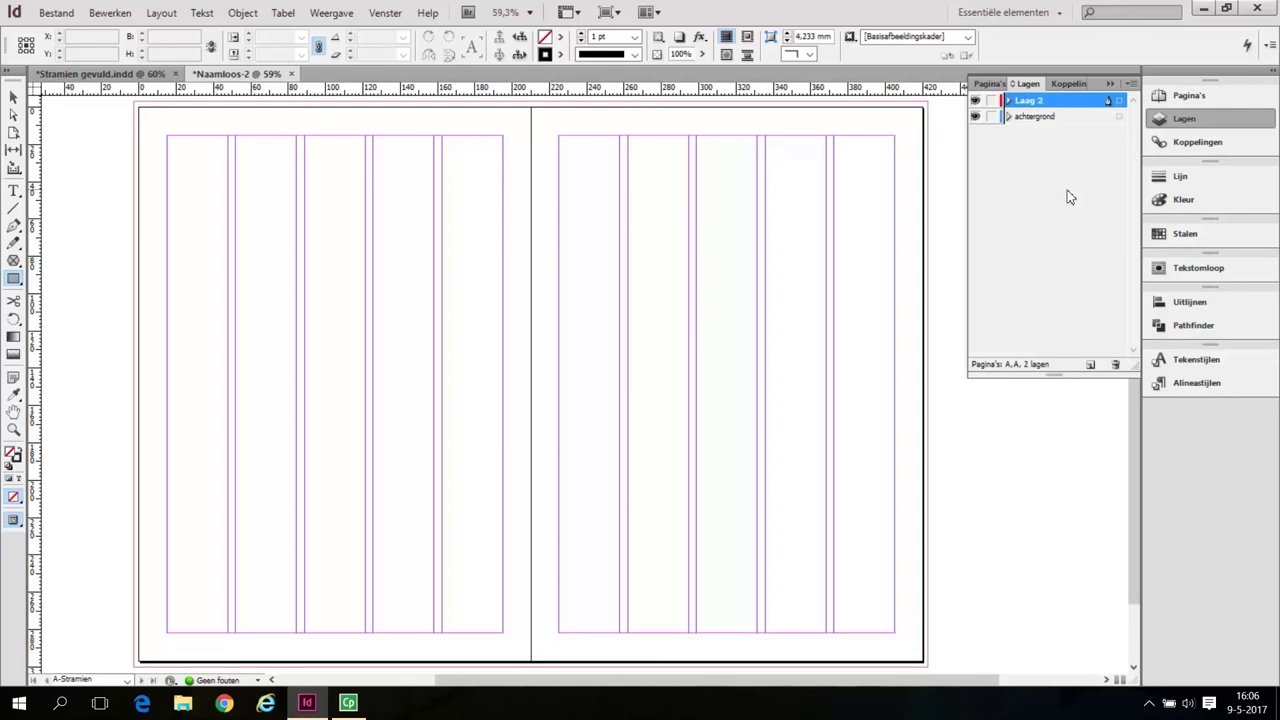
left_click(1030, 101)
left_click_drag(1046, 100, 1014, 106)
type("fotos")
left_click(1075, 305)
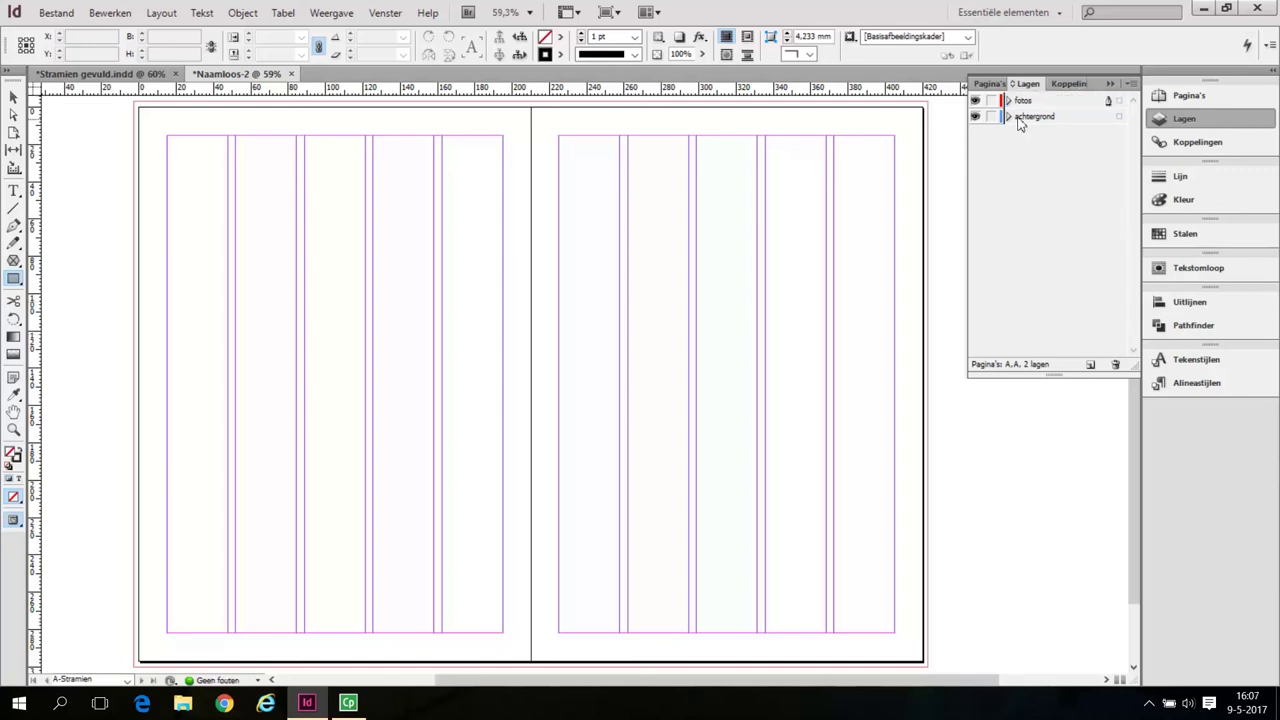
- Add a layer above fotos and name it kopjes
left_click(1091, 366)
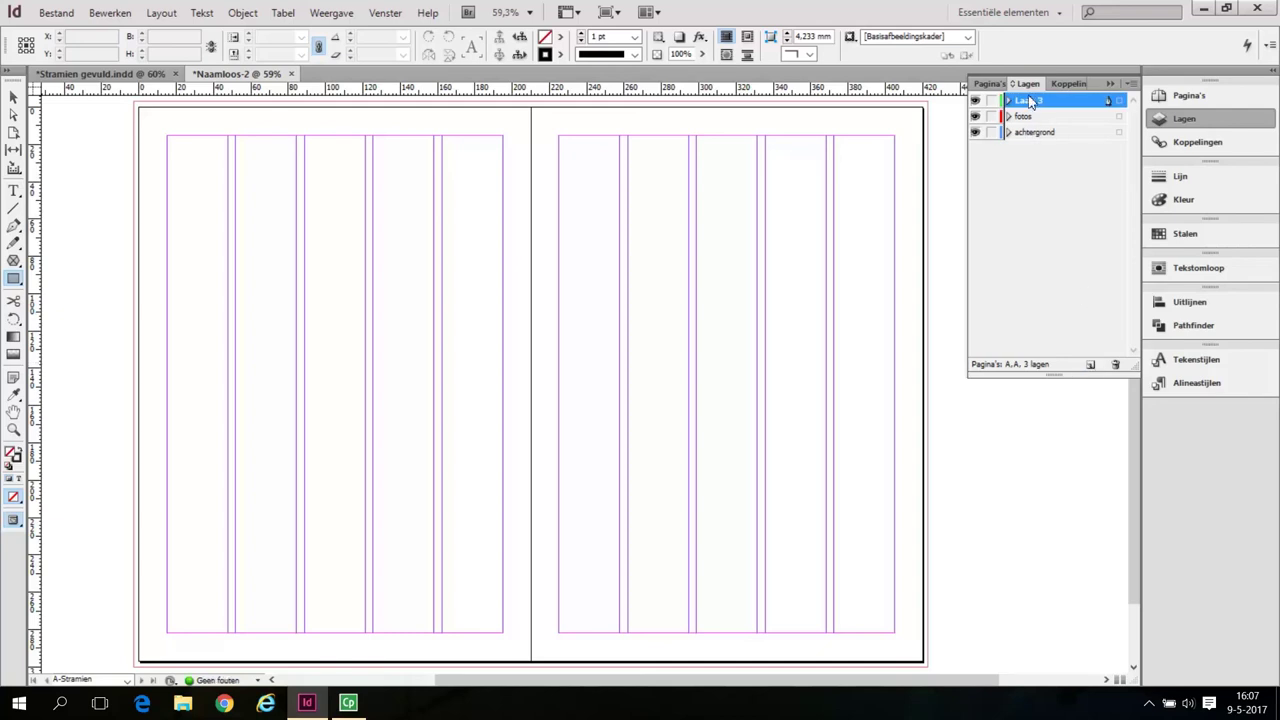
double_click(1027, 102)
type("kopjes")
key("Return")
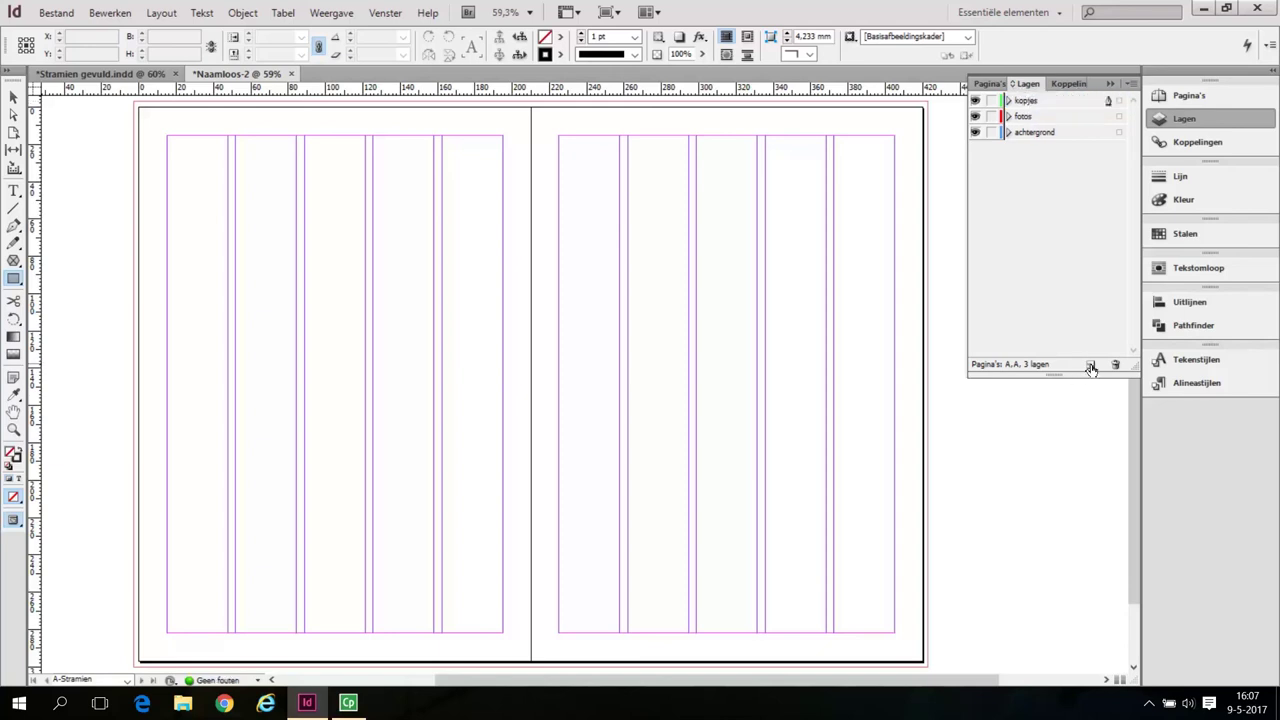
- Add a layer above kopjes and name it tekst
left_click(1090, 364)
double_click(1027, 102)
type("tekst")
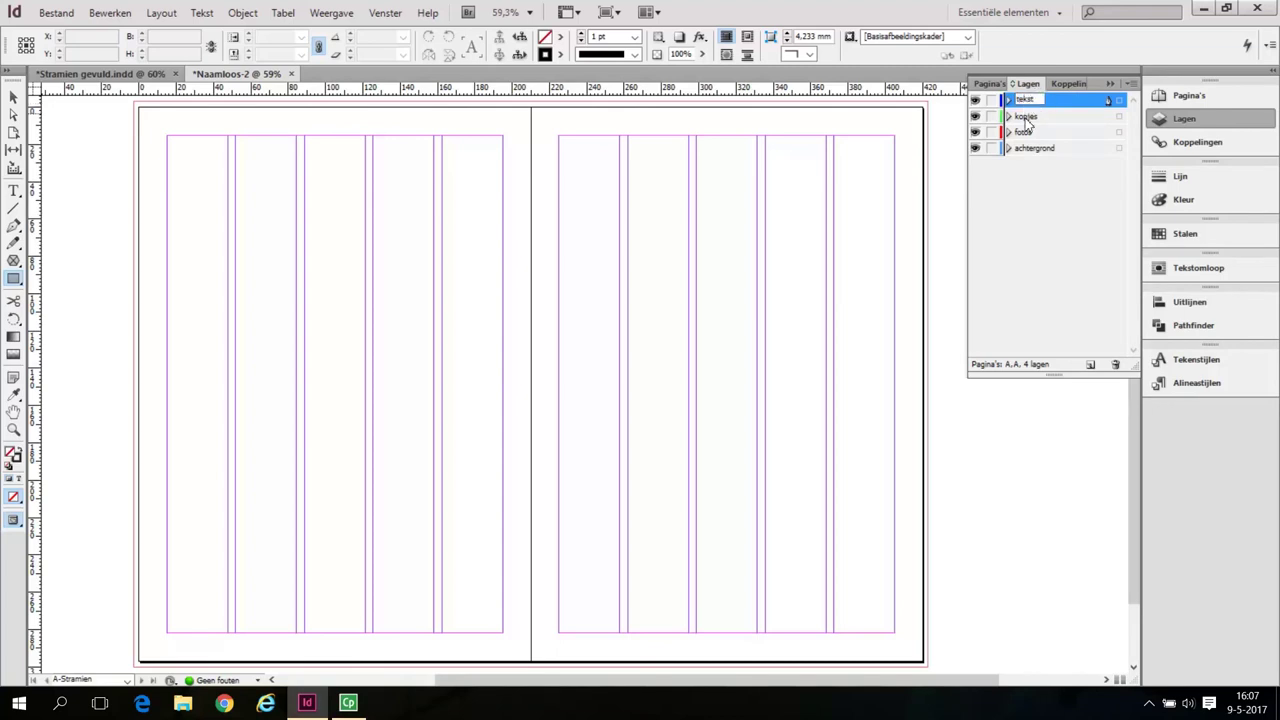
left_click(1036, 220)
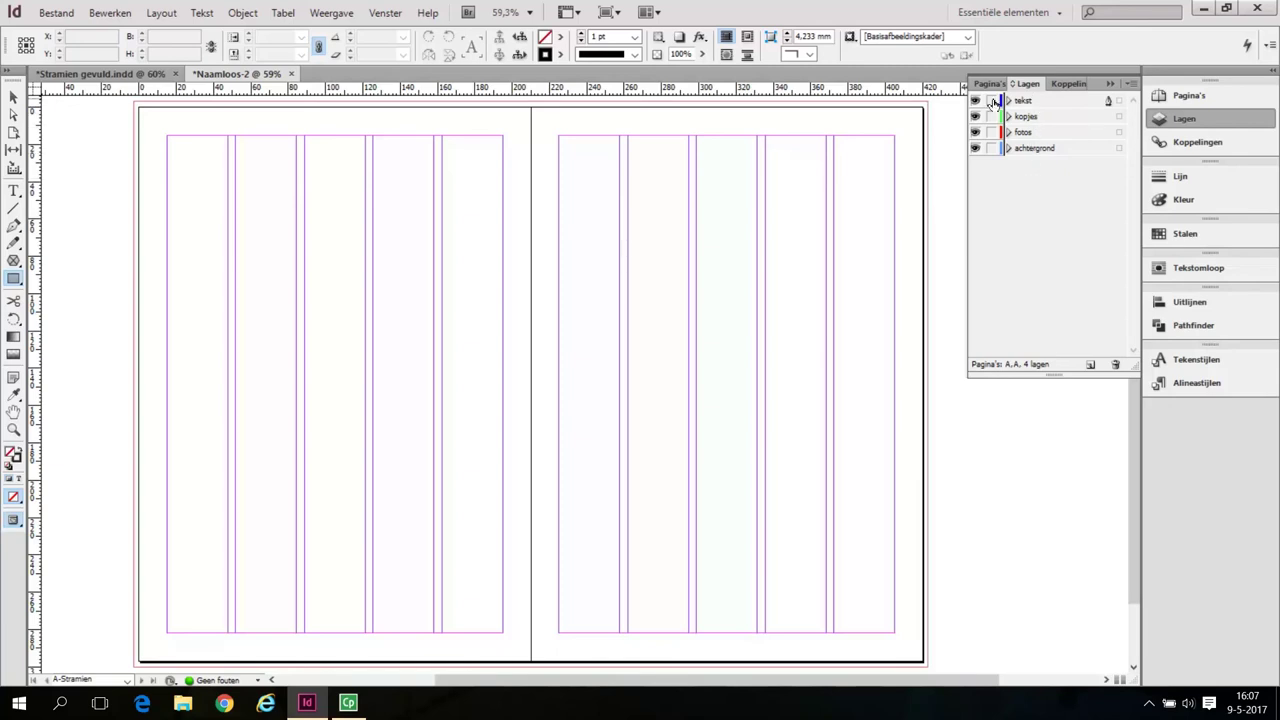
- Lock the tekst, kopjes and fotos layers and make the unlocked achtergrond layer active
left_click_drag(993, 101, 991, 152)
left_click(991, 149)
left_click(1031, 154)
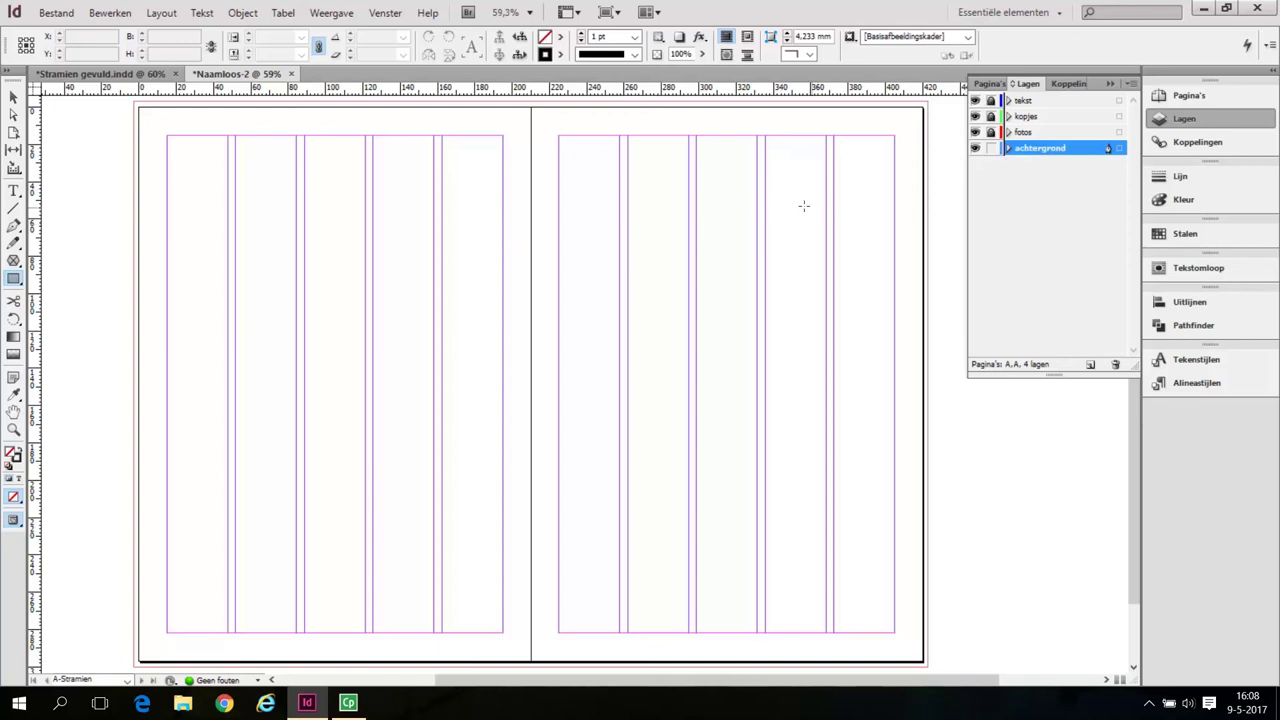
- Draw a rectangle about 33 × 24 mm in the upper part of the right master page on the achtergrond layer
left_click_drag(730, 187, 791, 232)
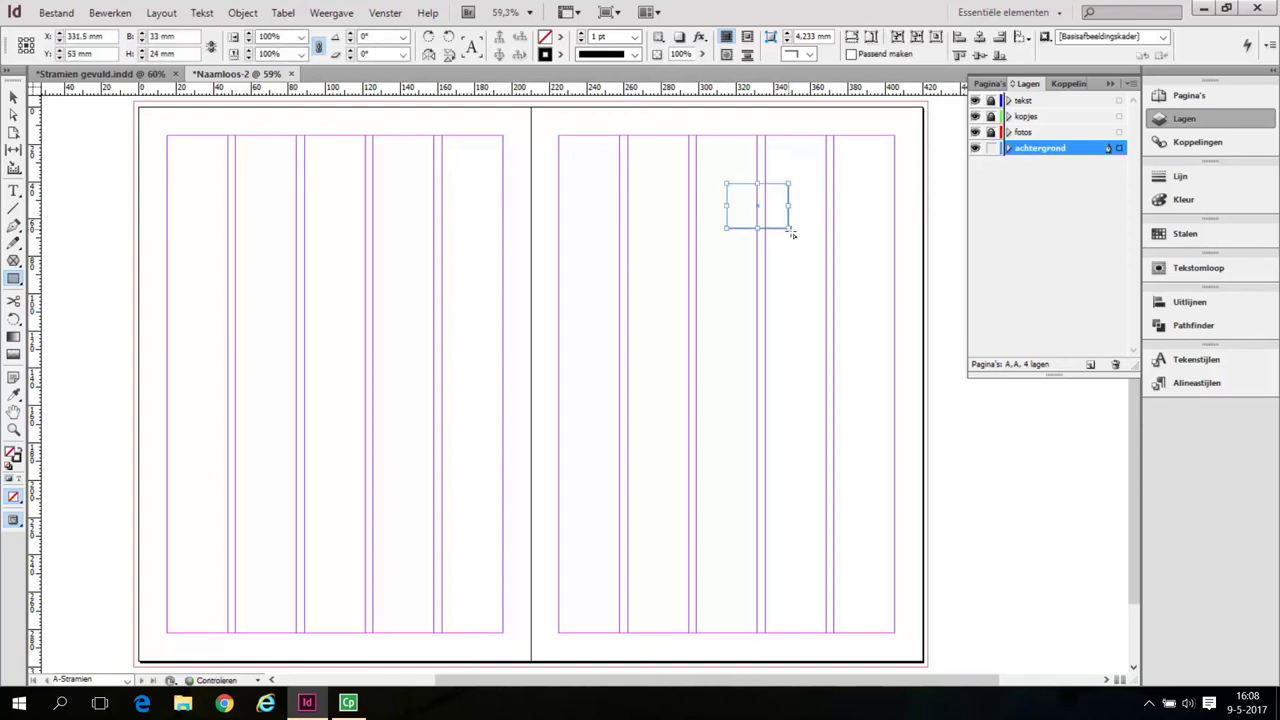